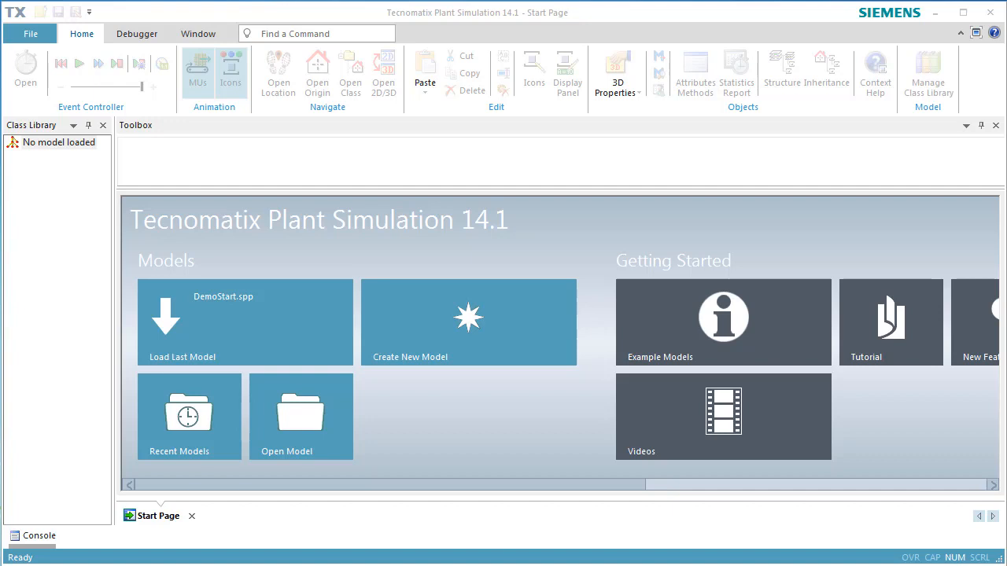
# - Load the last used model DemoStart.spp and maximize its 3D frame window
pyautogui.click(298, 339)
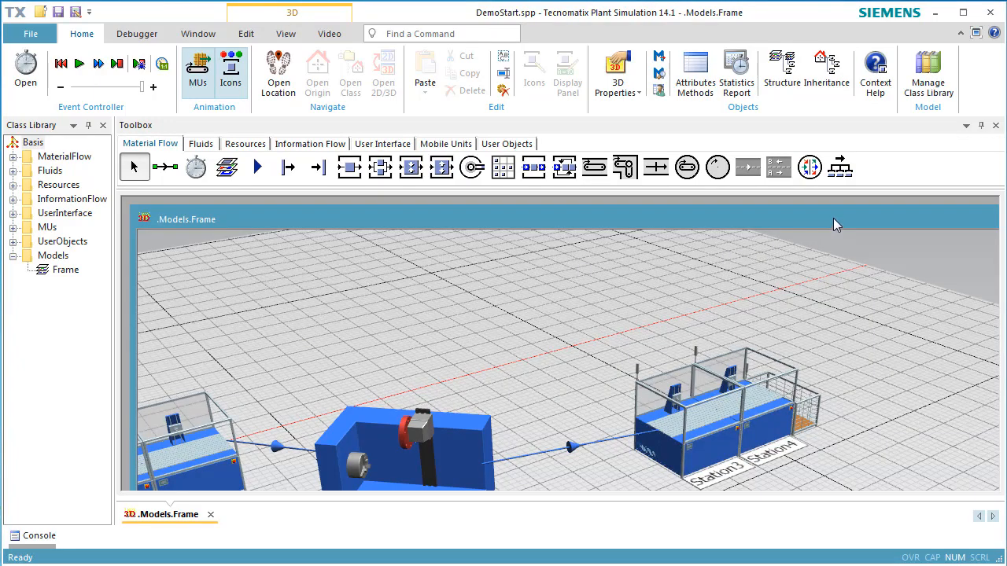
pyautogui.moveTo(833, 219); pyautogui.dragTo(709, 211)
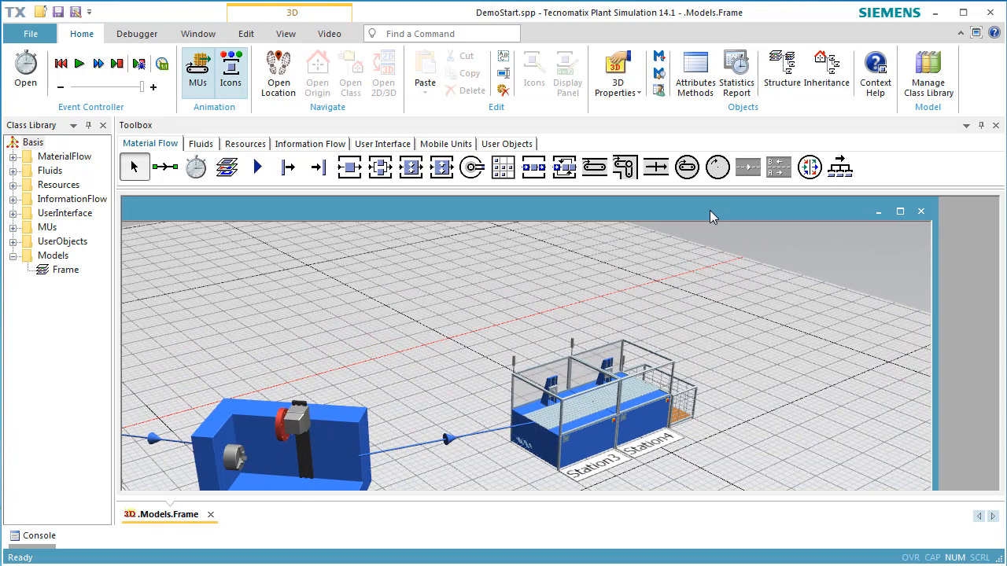
pyautogui.click(900, 211)
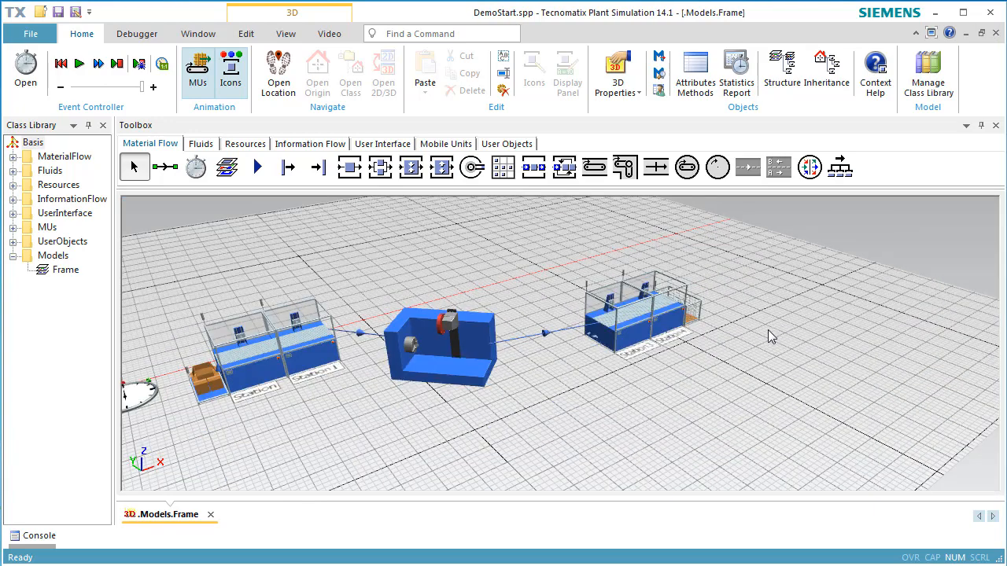
# - Delete Station2 from between the two station groups, without retaining the connection between its predecessor and successor
pyautogui.click(460, 374)
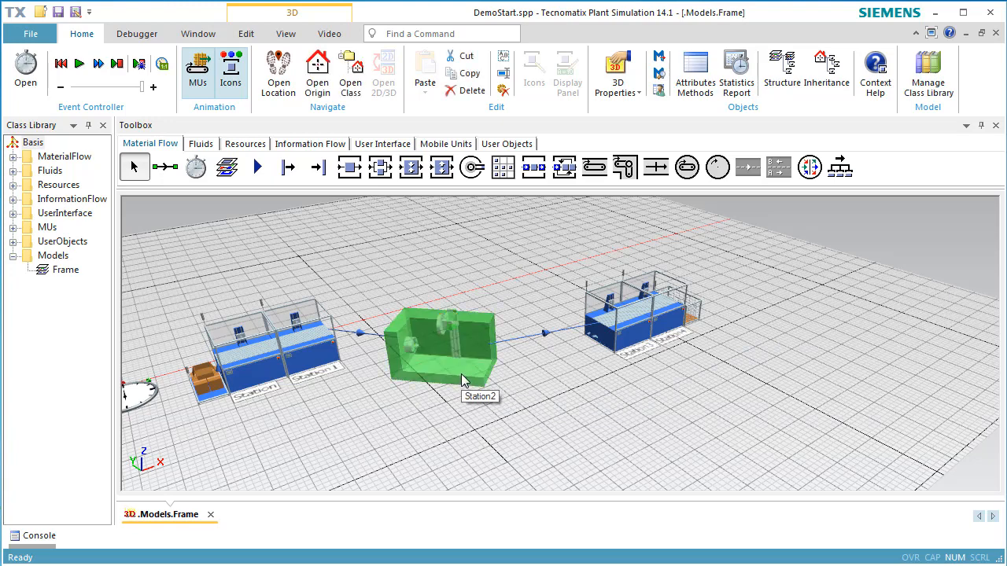
pyautogui.press('Delete')
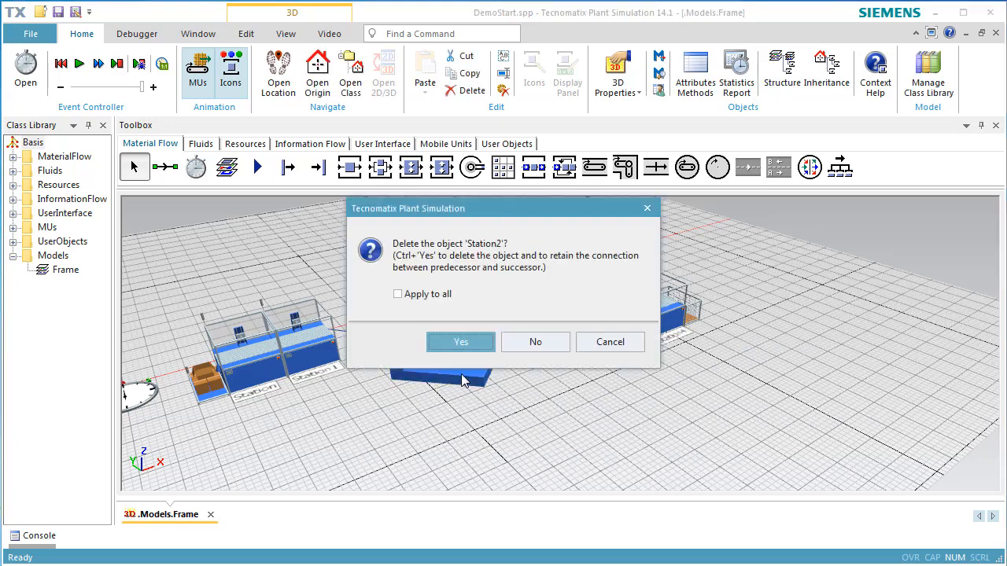
pyautogui.press('Return')
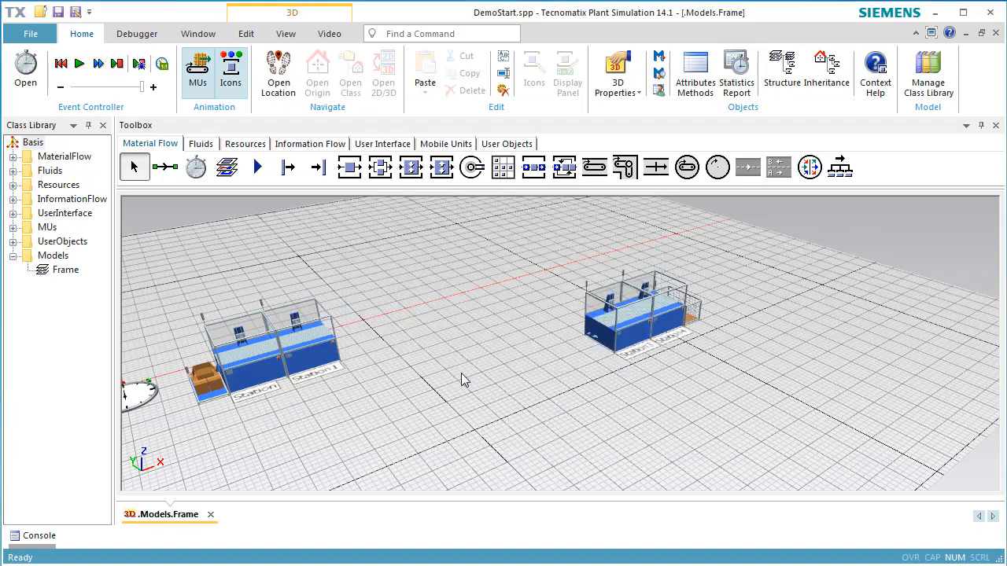
# - Move the group with Station3, Station4 and the drain farther from Station1, to the far corner of the grid
pyautogui.moveTo(573, 405); pyautogui.dragTo(520, 445, button='middle')
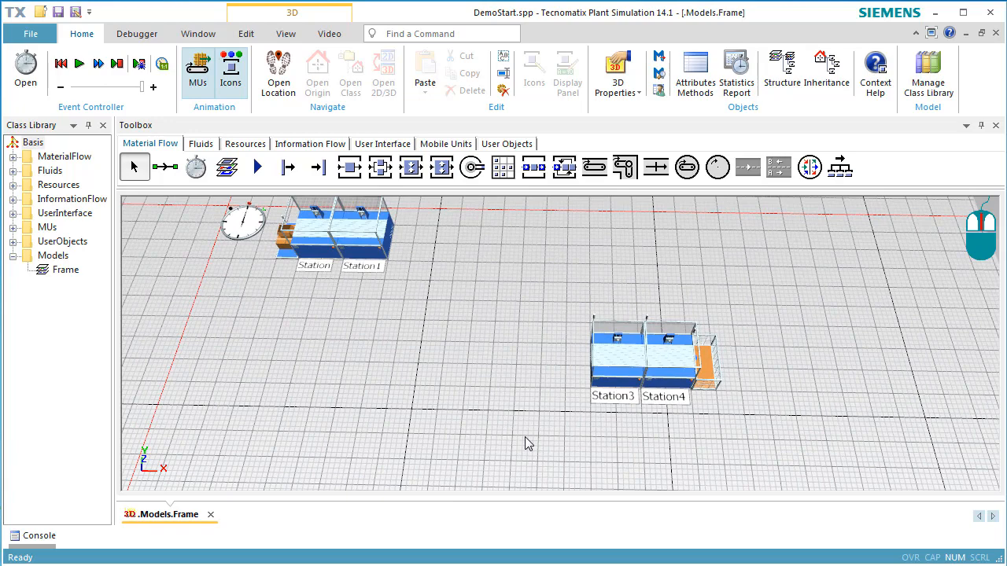
pyautogui.scroll(-5, 525, 440)
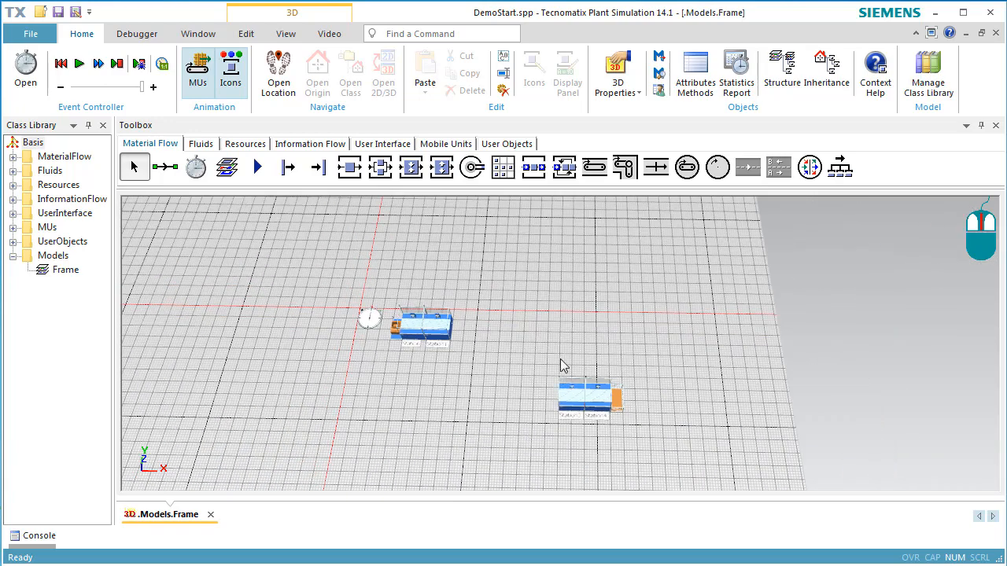
pyautogui.click(586, 397)
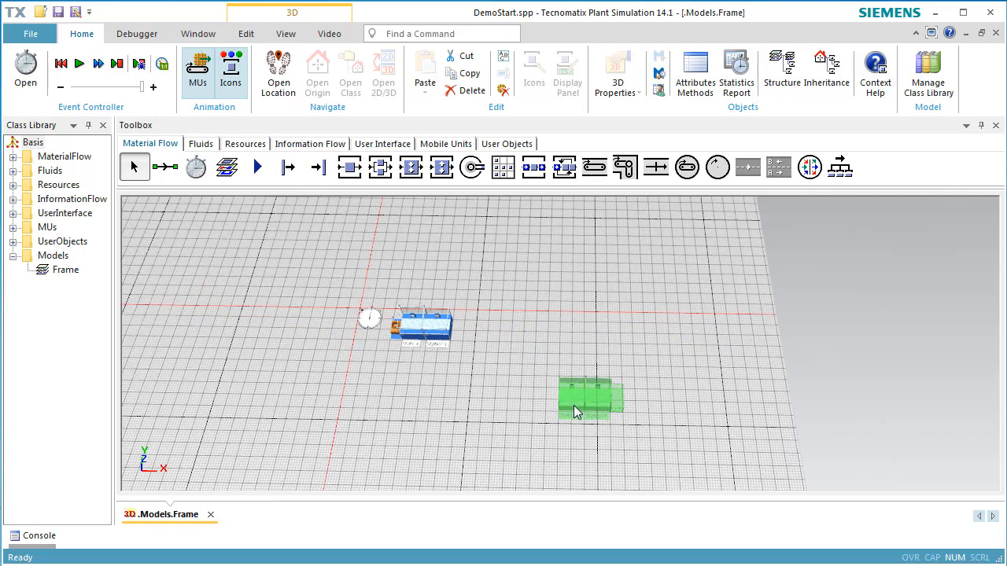
pyautogui.moveTo(573, 409); pyautogui.dragTo(740, 480)
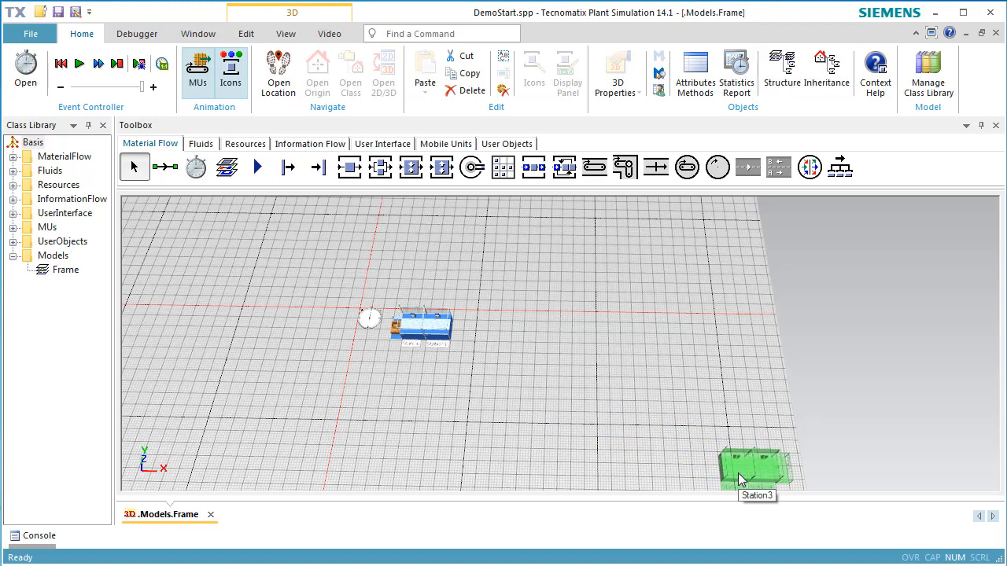
# - Start a Line conveyor at the exit of Station1 with a 2 m straight segment running away from the station
pyautogui.scroll(1, 739, 481)
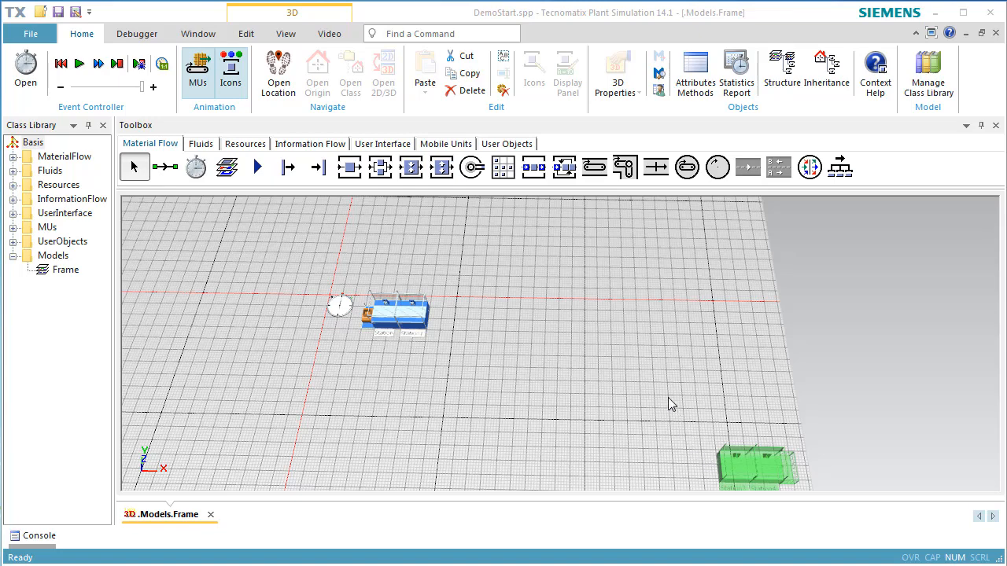
pyautogui.click(590, 181)
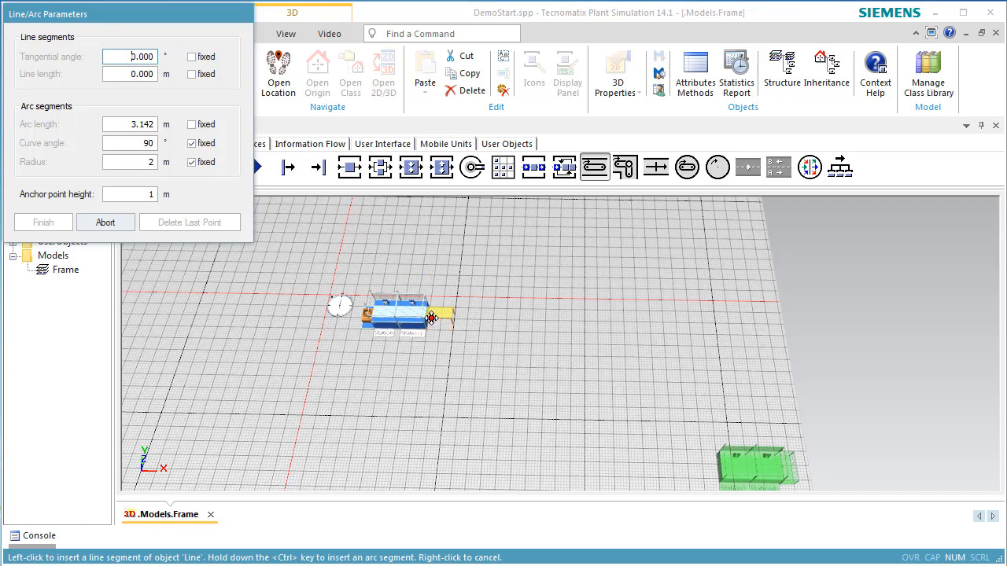
pyautogui.click(431, 317)
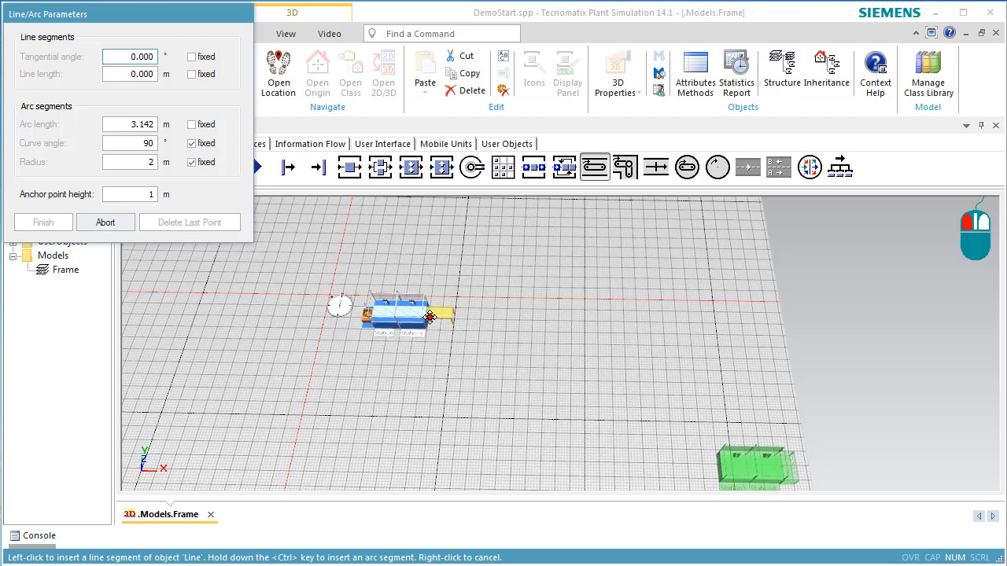
pyautogui.click(430, 317)
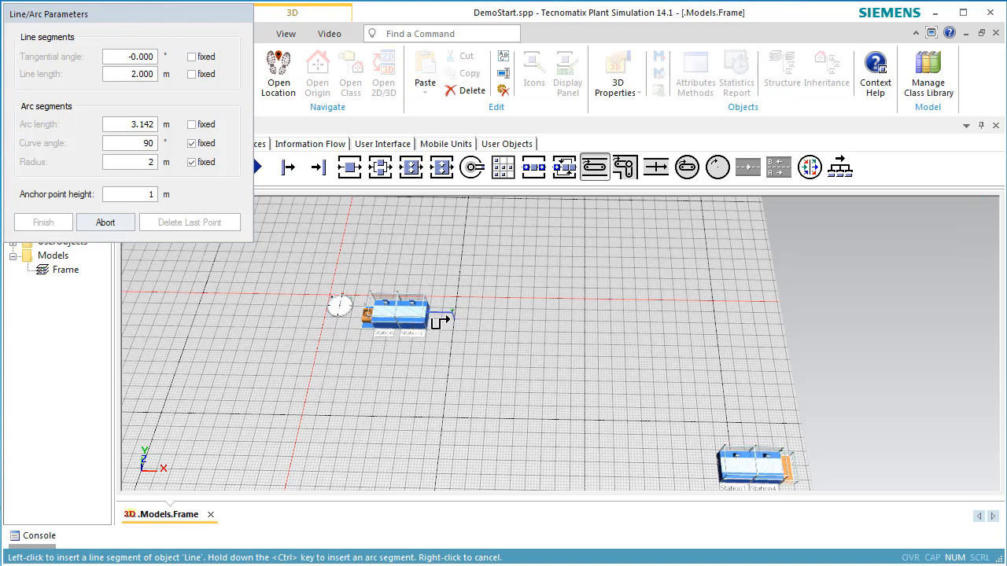
pyautogui.click(440, 317)
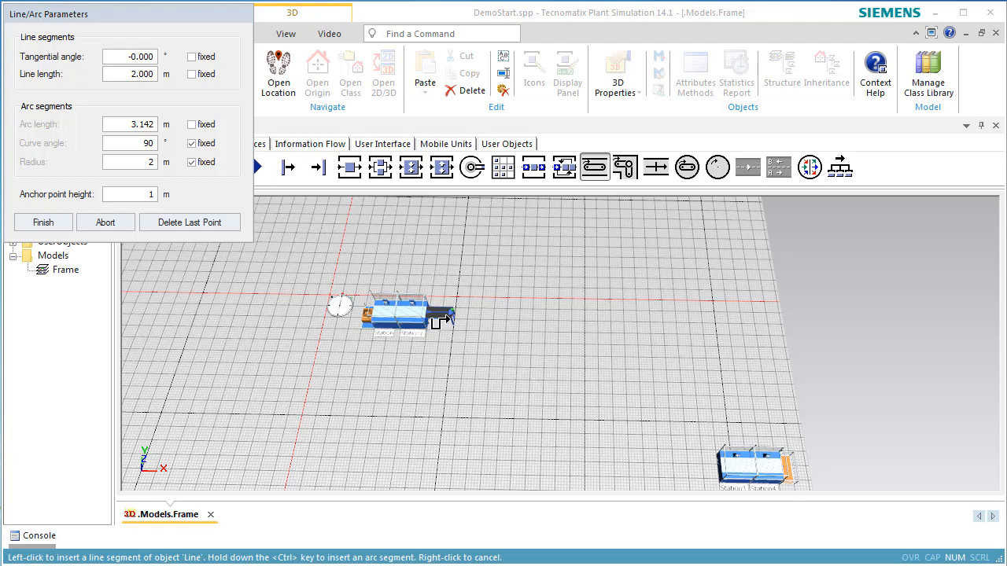
# - Continue the conveyor with a 90° arc of 2 m radius, a 2 m straight, an opposite 90° arc and a 4 m straight, and finish it
pyautogui.press('ctrl')
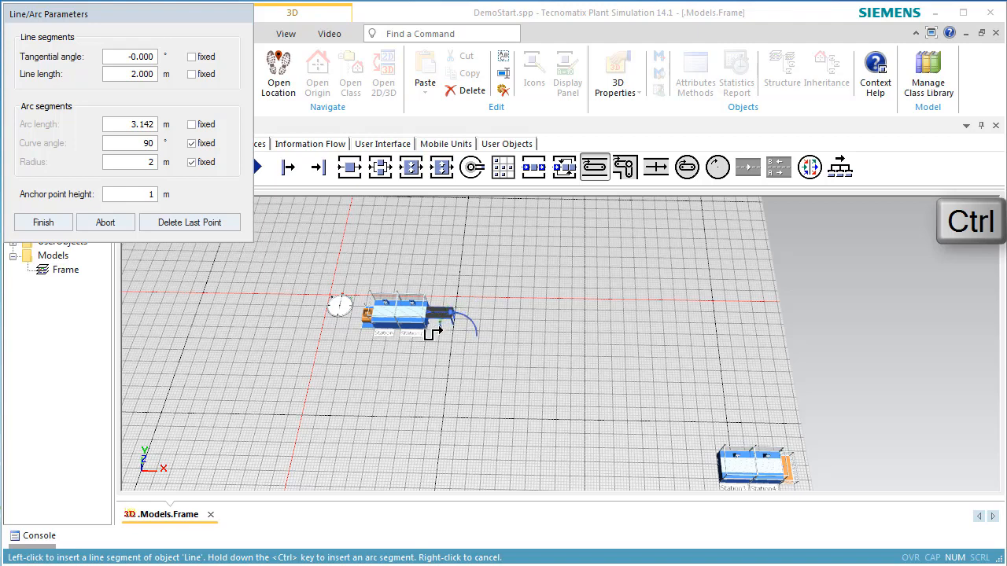
pyautogui.keyDown('ctrl'); pyautogui.click(432, 333); pyautogui.keyUp('ctrl')
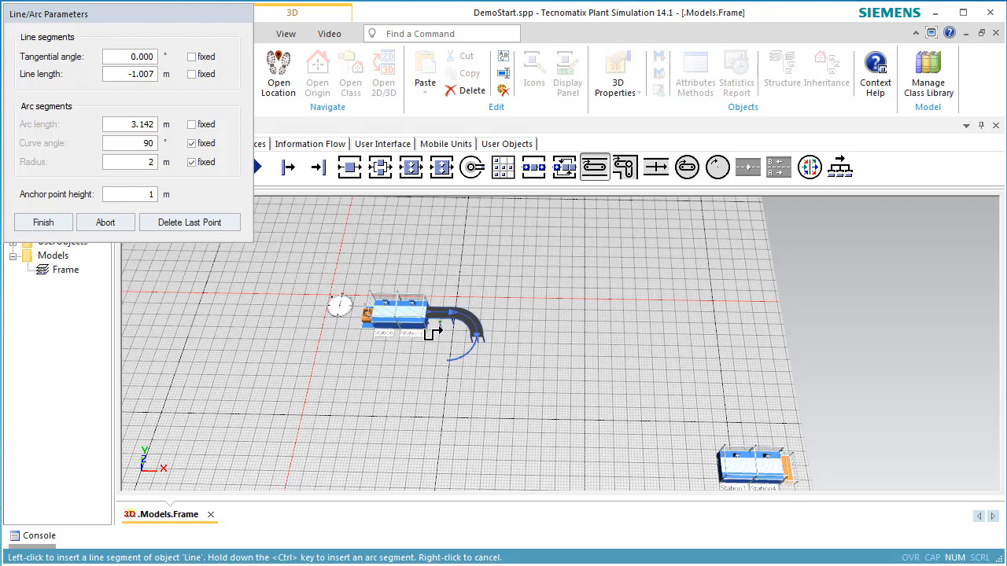
pyautogui.click(461, 371)
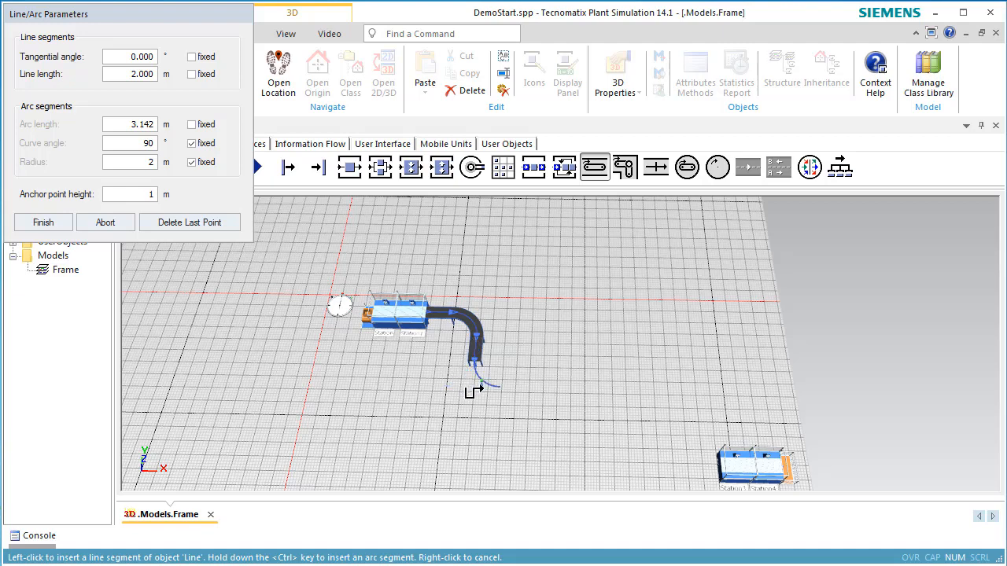
pyautogui.keyDown('ctrl'); pyautogui.click(472, 393); pyautogui.keyUp('ctrl')
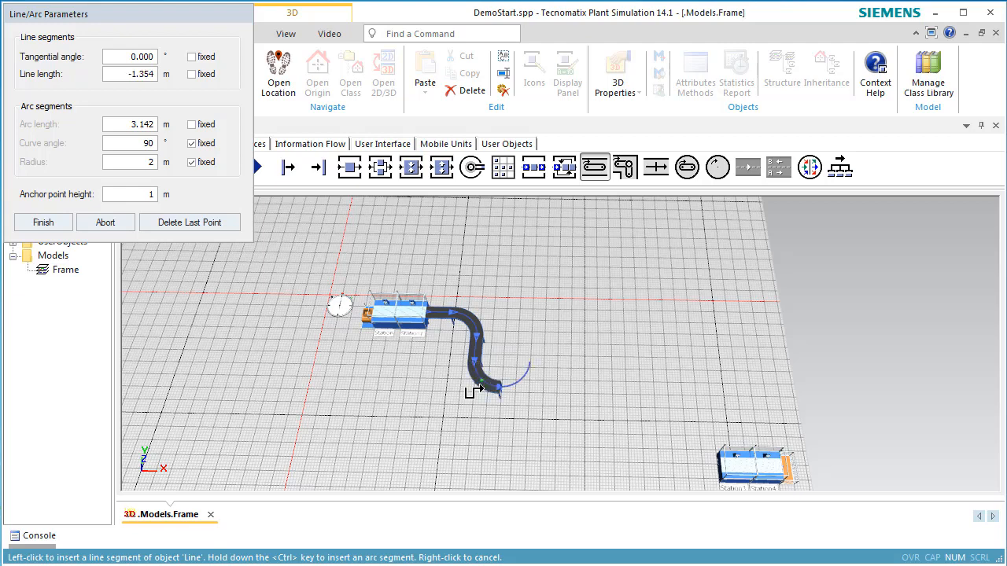
pyautogui.click(544, 402)
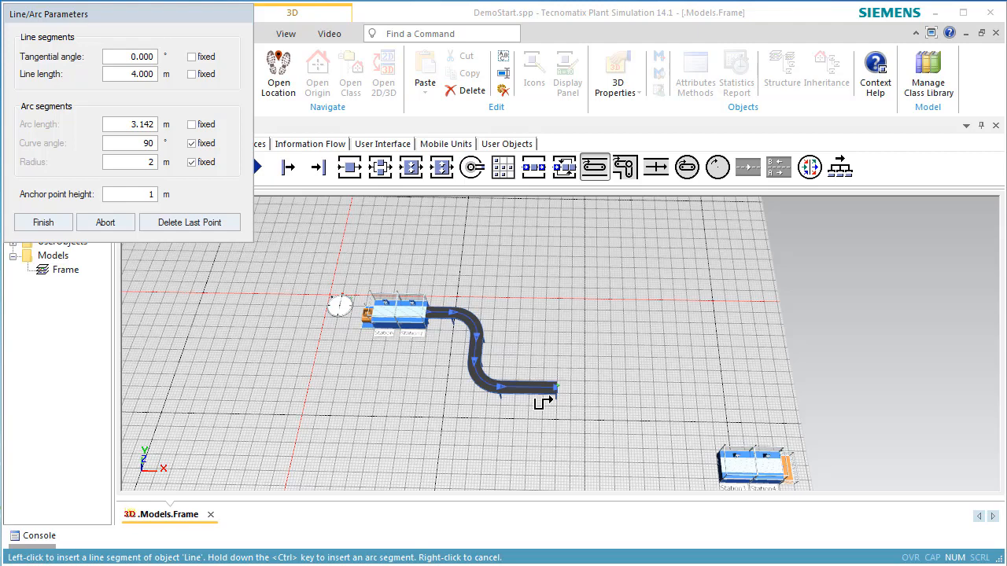
pyautogui.rightClick(555, 407)
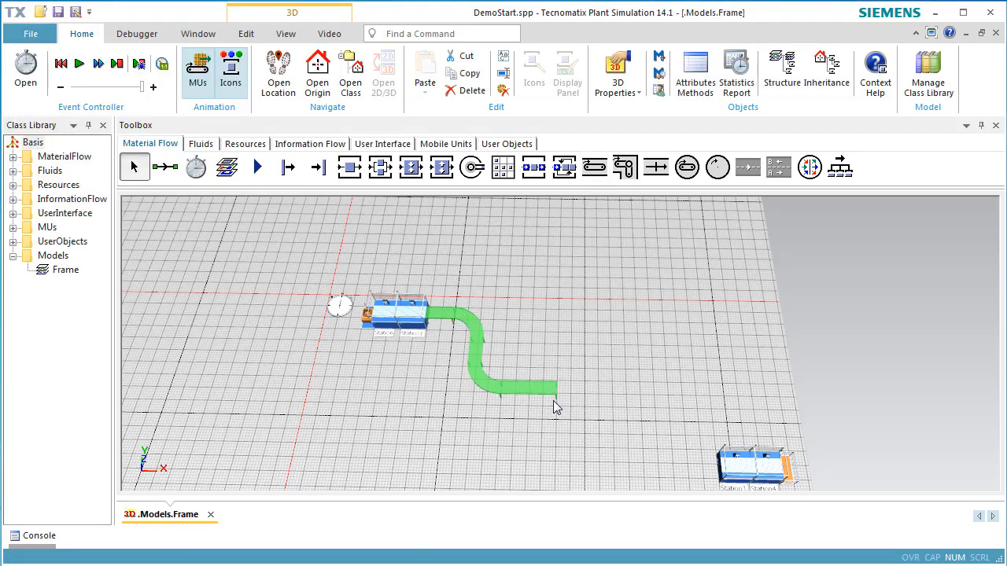
# - Show the manipulators of the new conveyor line
pyautogui.rightClick(507, 394)
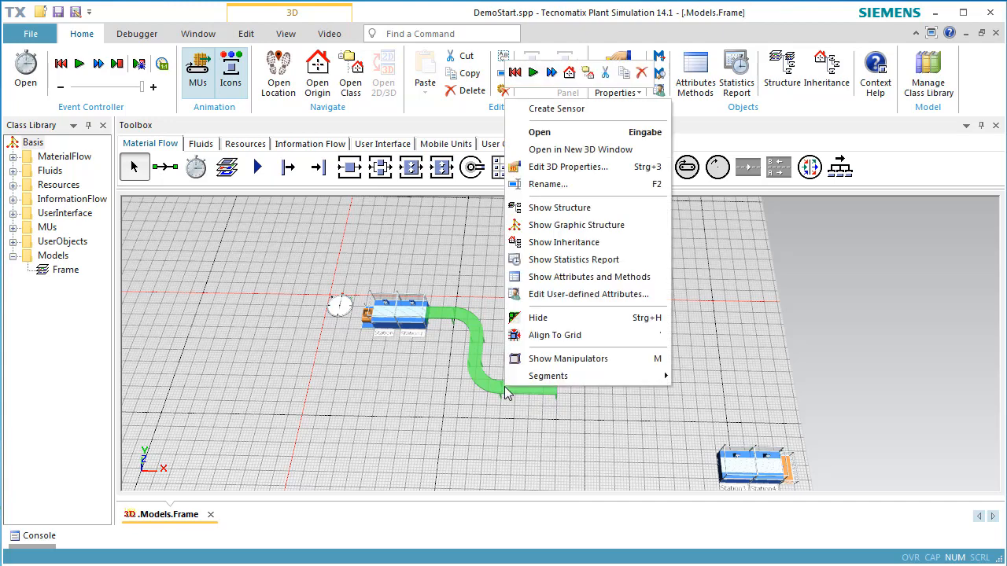
pyautogui.moveTo(524, 384)
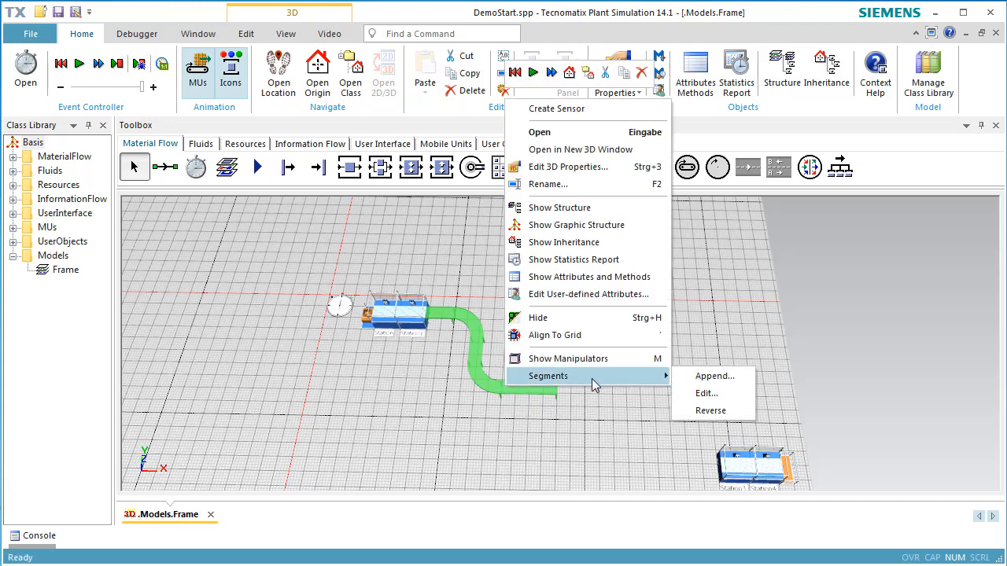
pyautogui.click(659, 360)
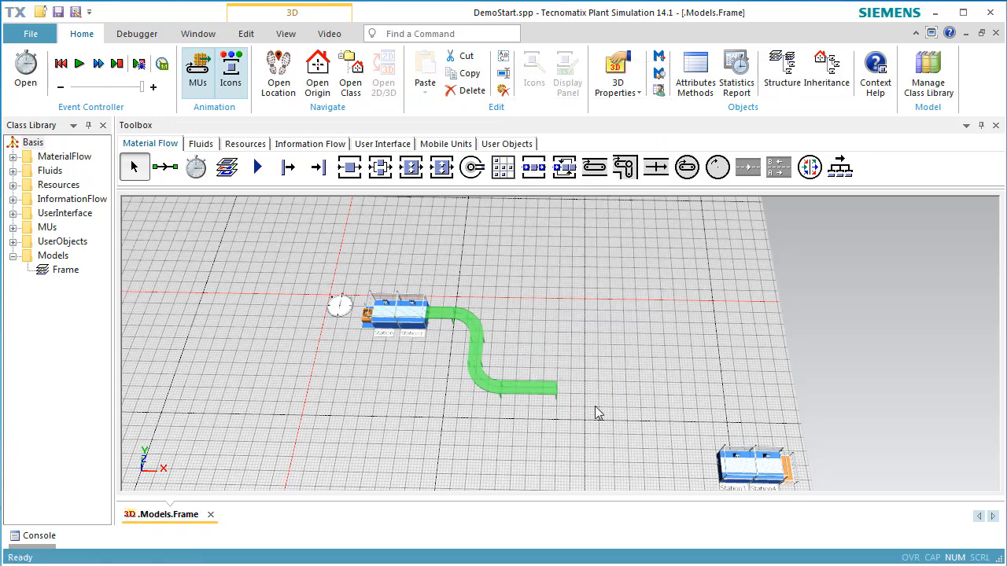
# - Deselect the conveyor and reshape it by moving anchor point 5 slightly outward, away from Station1
pyautogui.scroll(-1, 518, 413)
pyautogui.scroll(5, 515, 410)
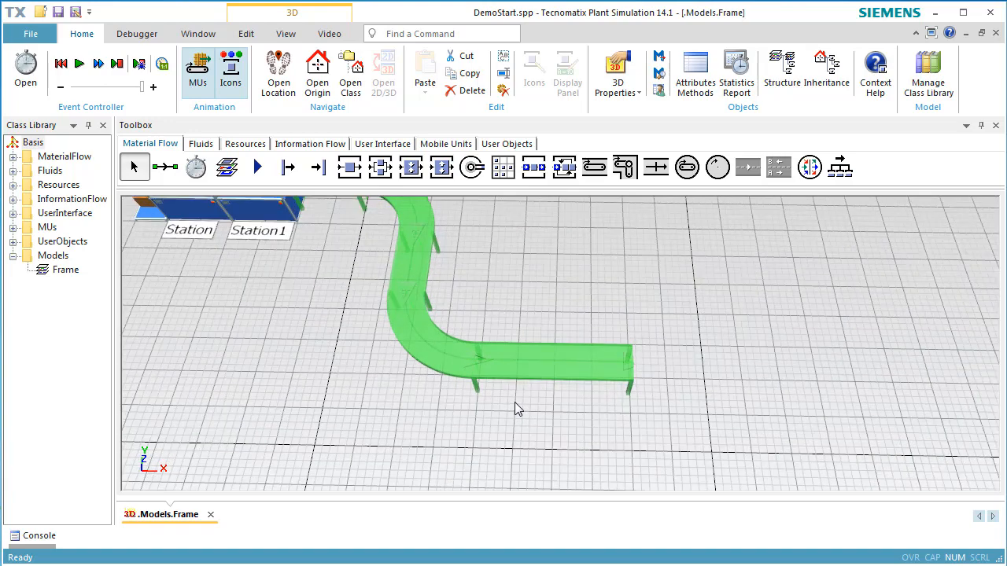
pyautogui.click(515, 404)
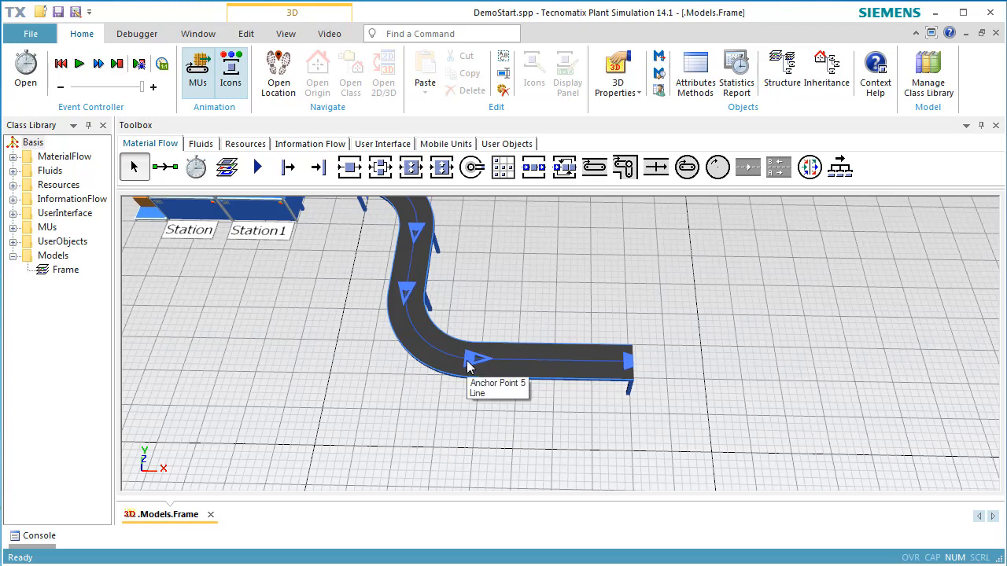
pyautogui.moveTo(469, 364); pyautogui.dragTo(496, 397)
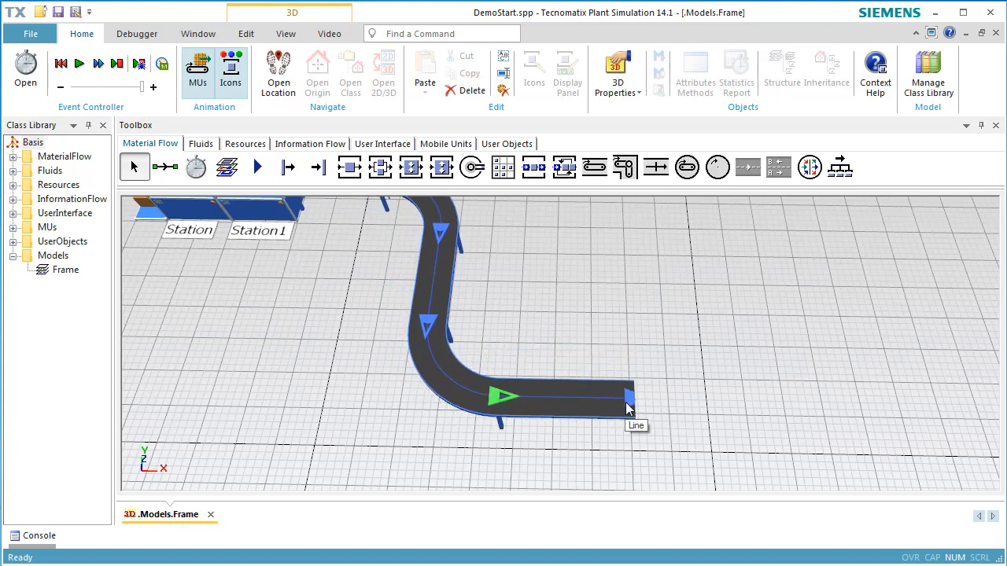
# - Extend the conveyor's end point to Station3 and shift anchor point 4 so the first straight is about 7 m long
pyautogui.scroll(-6, 629, 405)
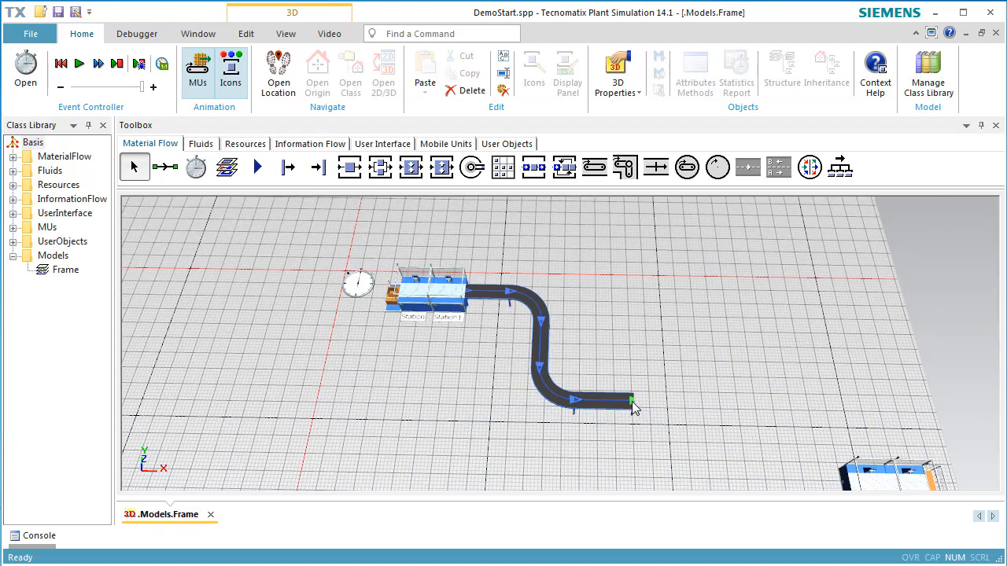
pyautogui.moveTo(636, 407)
pyautogui.mouseDown()
pyautogui.moveTo(779, 473)
pyautogui.moveTo(848, 487)
pyautogui.mouseUp()
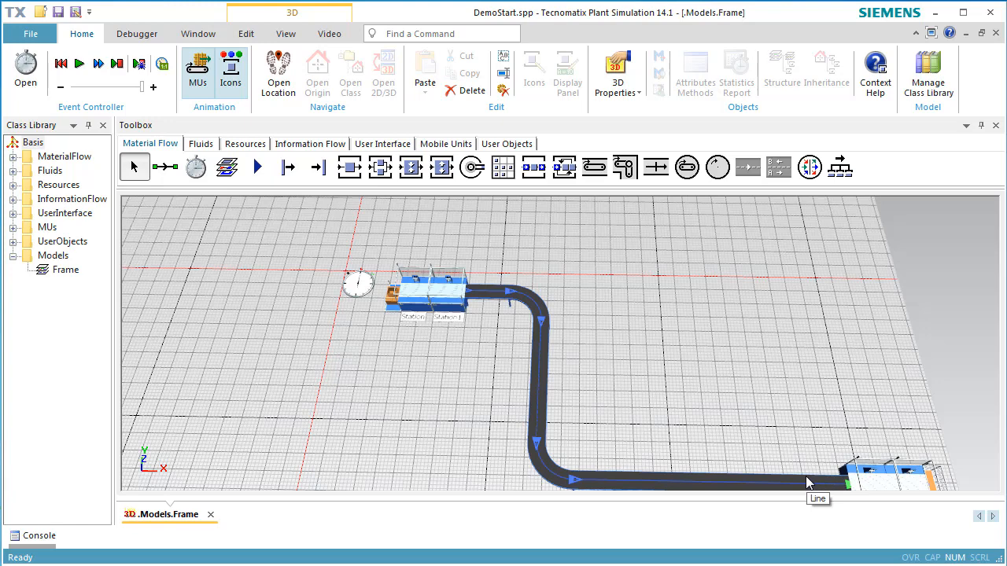
pyautogui.click(537, 440)
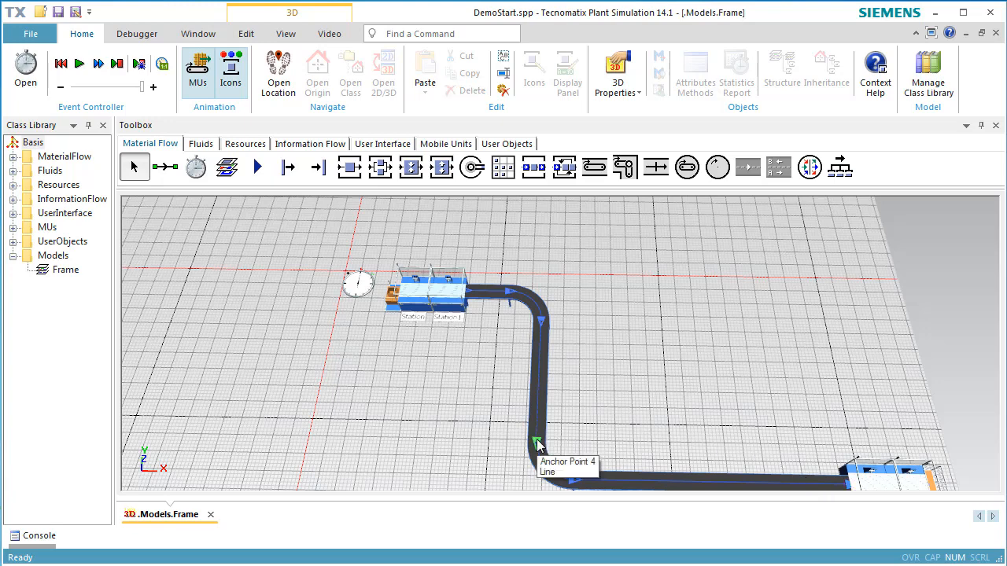
pyautogui.moveTo(536, 443); pyautogui.dragTo(617, 442)
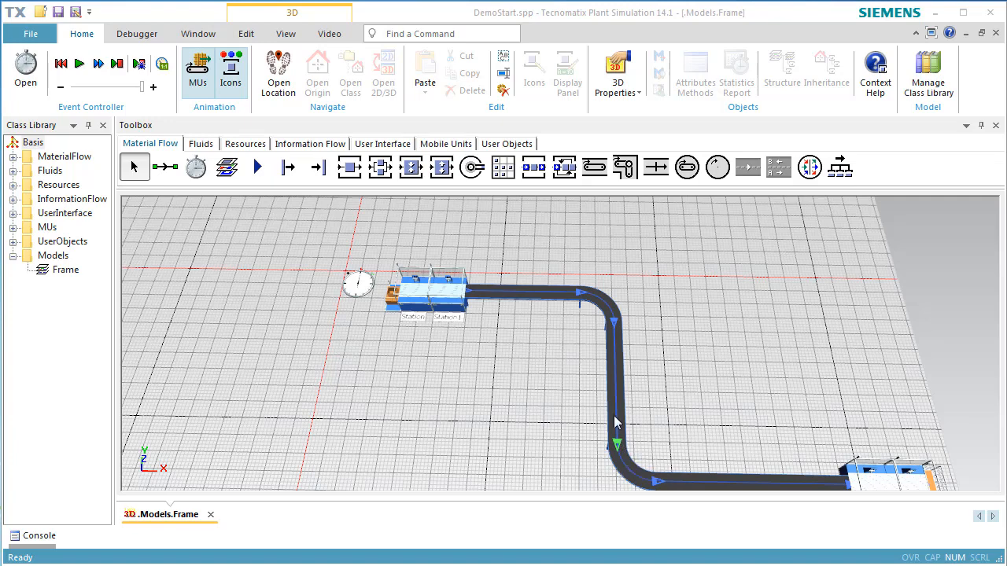
# - Examine the conveyor's segment table for lengths, curve angles, radii and coordinates, and close it
pyautogui.rightClick(615, 410)
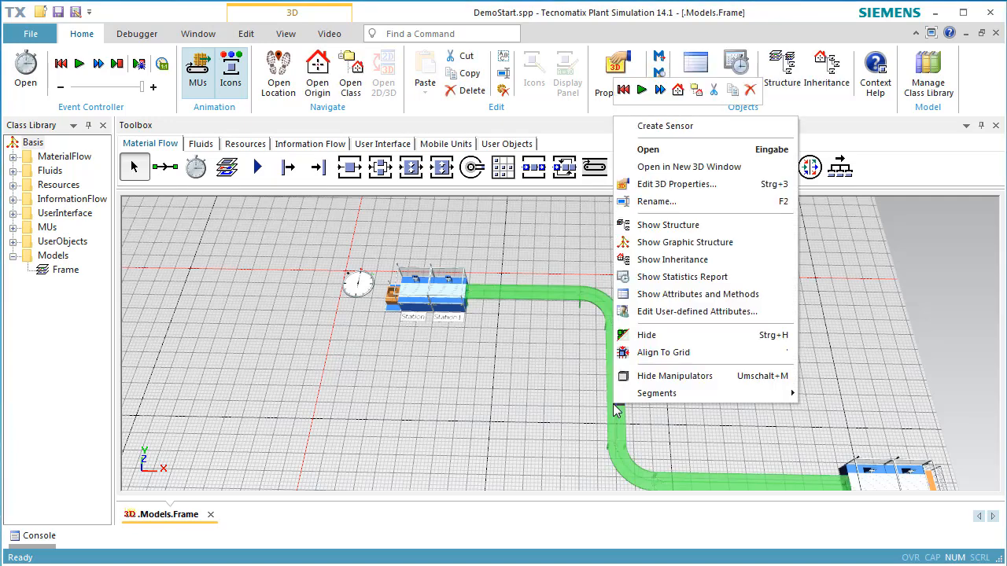
pyautogui.moveTo(627, 395)
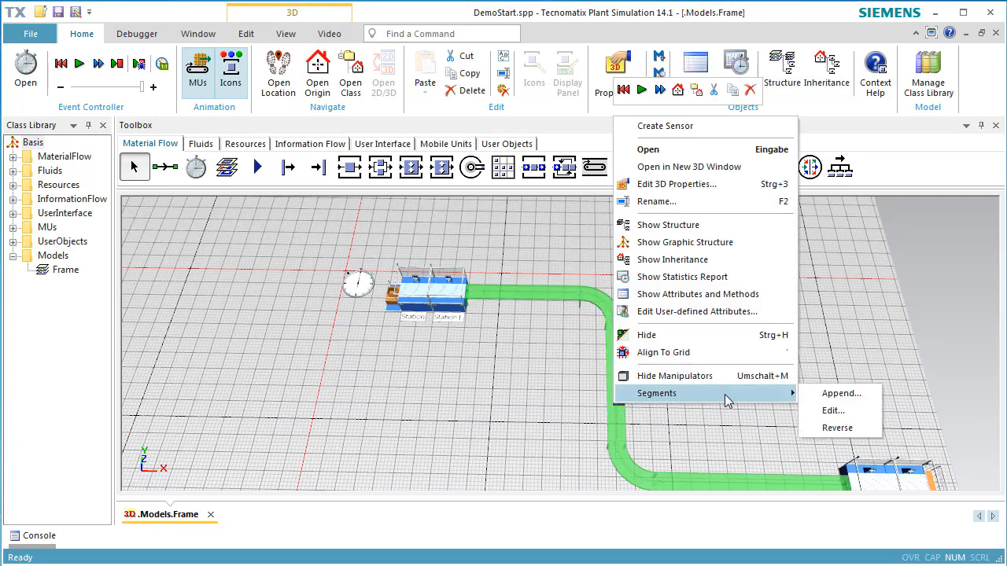
pyautogui.click(821, 415)
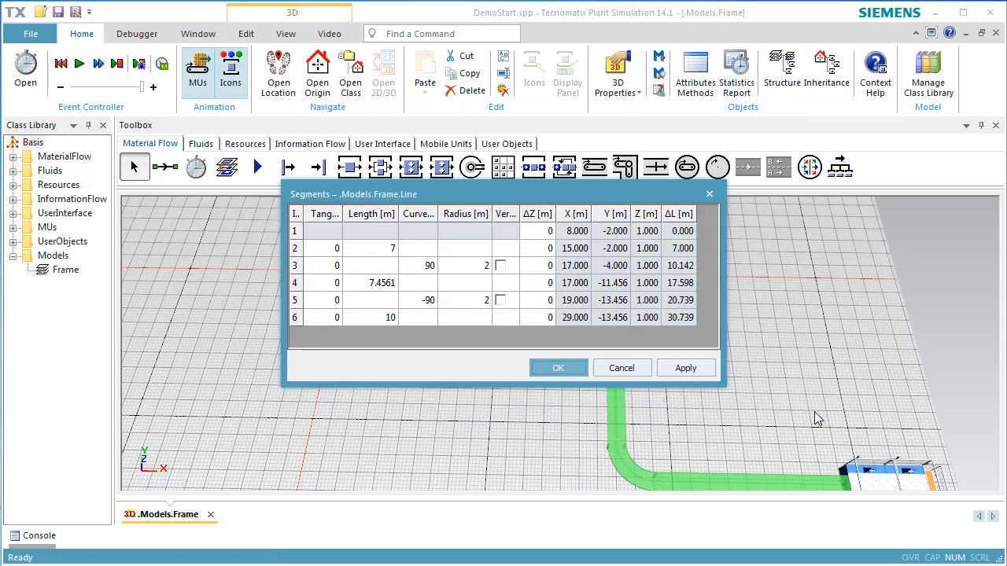
pyautogui.click(558, 369)
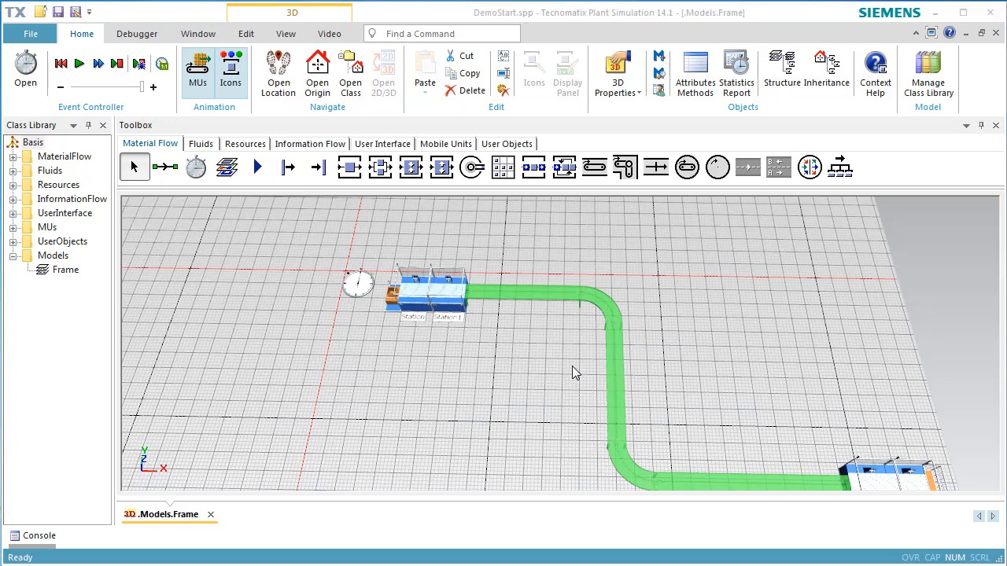
# - Deselect the conveyor and raise its anchor points 2, 3, 4 and 5 together well above the floor, keeping both ends at station level
pyautogui.click(571, 366)
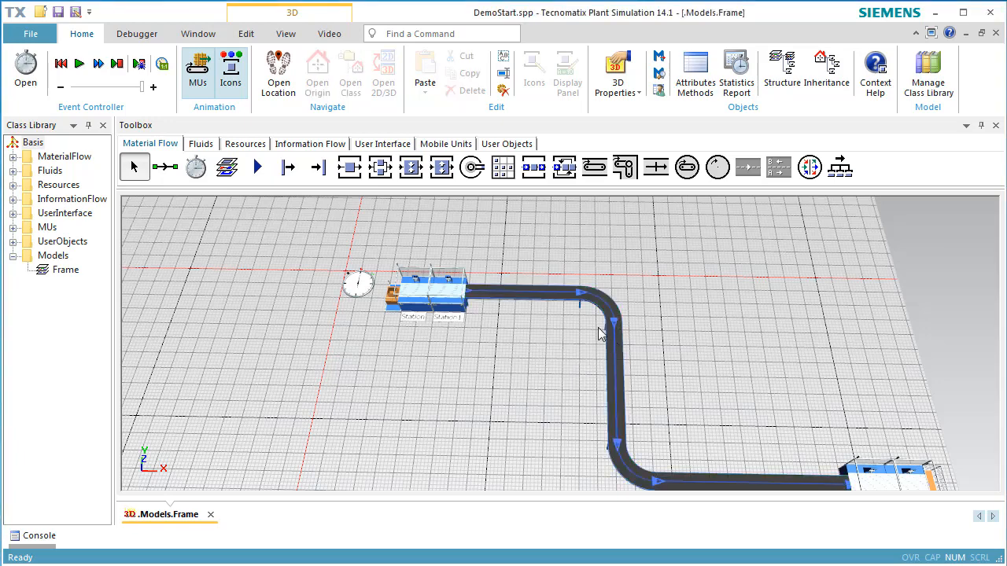
pyautogui.click(580, 295)
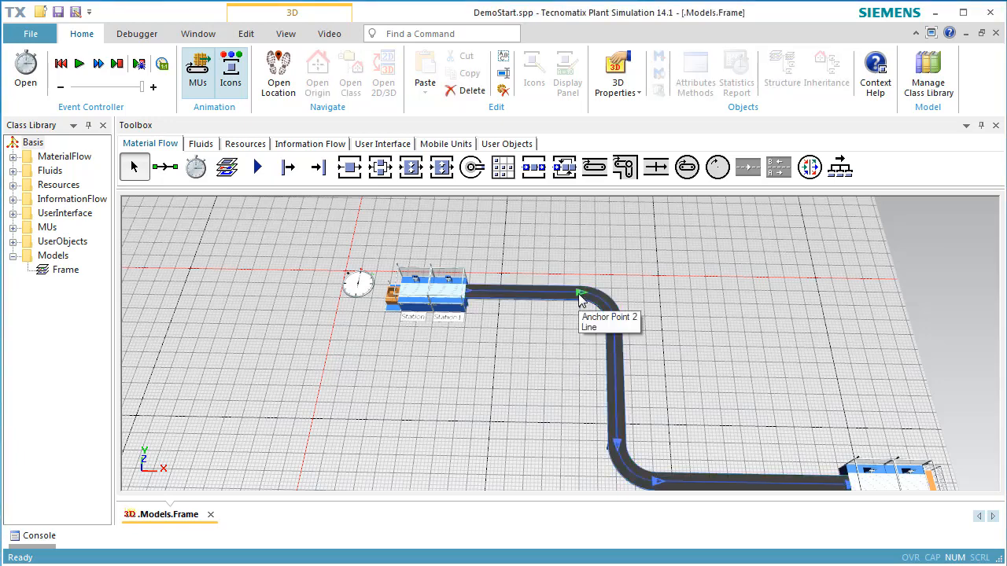
pyautogui.click(614, 324)
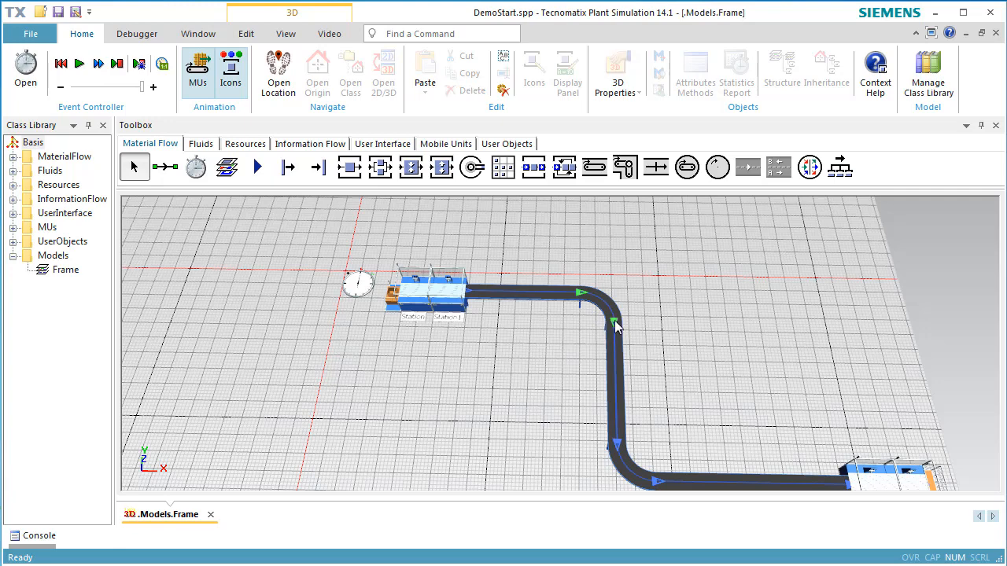
pyautogui.click(617, 446)
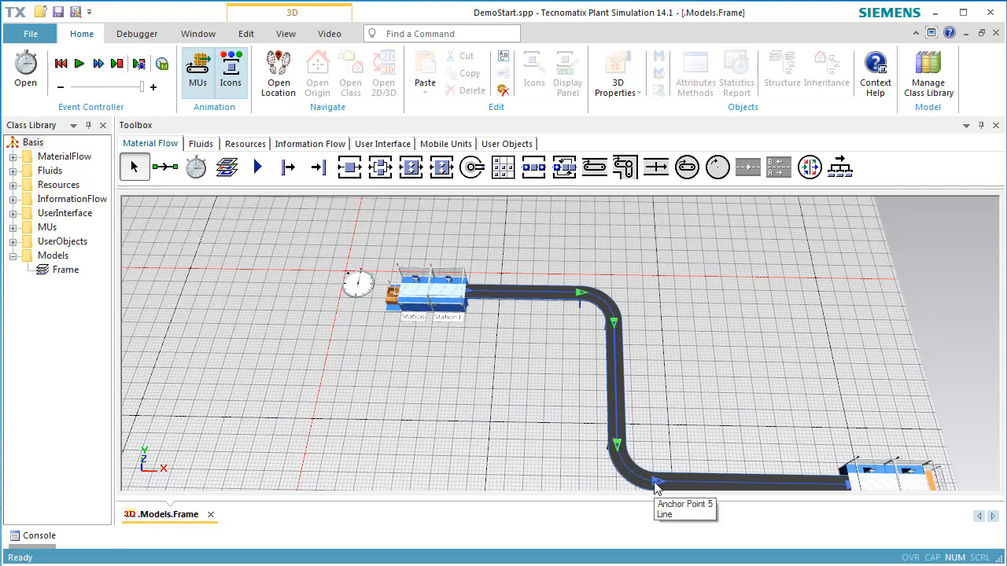
pyautogui.click(657, 483)
pyautogui.hotkey('ctrl', 'Up')
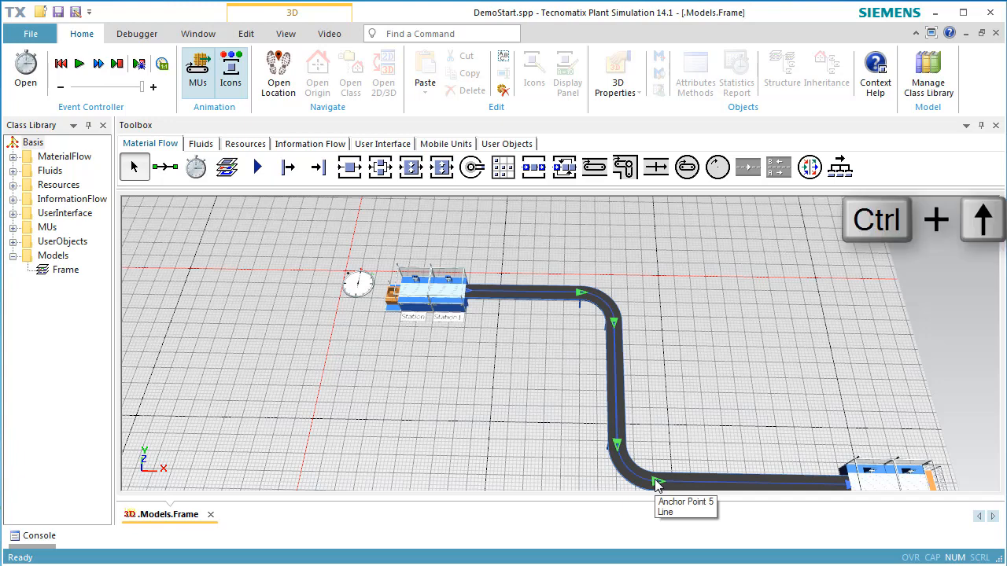
pyautogui.hotkey('ctrl', 'Up')
pyautogui.hotkey('ctrl', 'Up')
pyautogui.hotkey('ctrl', 'Up')
pyautogui.hotkey('ctrl', 'Up')
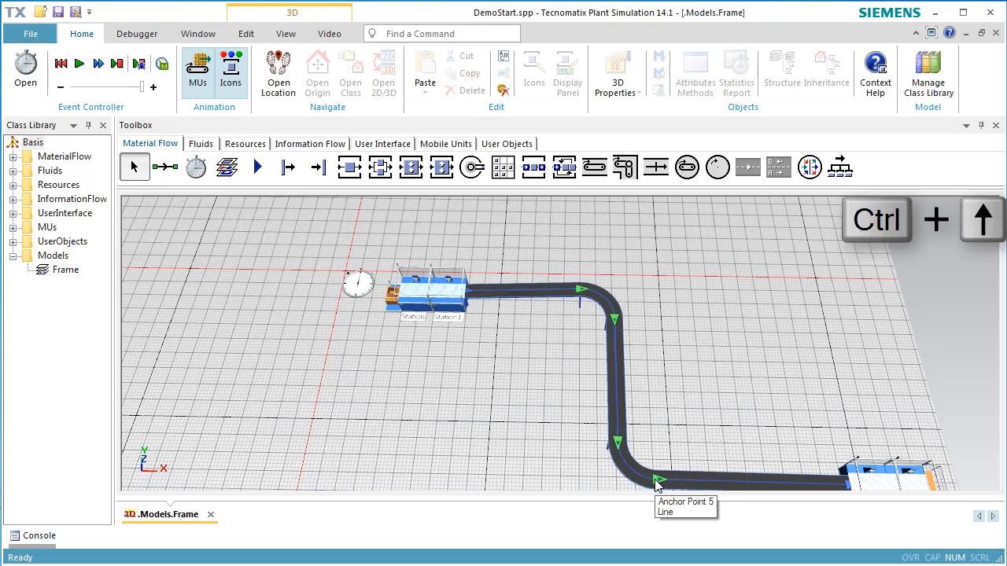
pyautogui.hotkey('ctrl', 'Up')
pyautogui.hotkey('ctrl', 'Up')
pyautogui.hotkey('ctrl', 'Up')
pyautogui.hotkey('ctrl', 'Up')
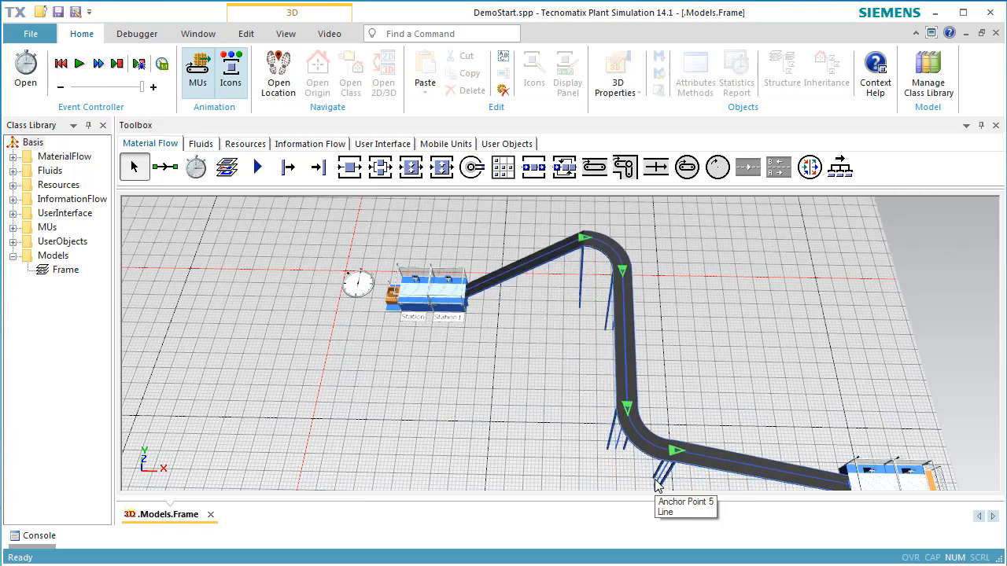
# - Slow the event controller's simulation speed with real-time factor 10 enabled, and start the simulation with the controller clear of the conveyor
pyautogui.moveTo(622, 478); pyautogui.dragTo(659, 464, button='middle')
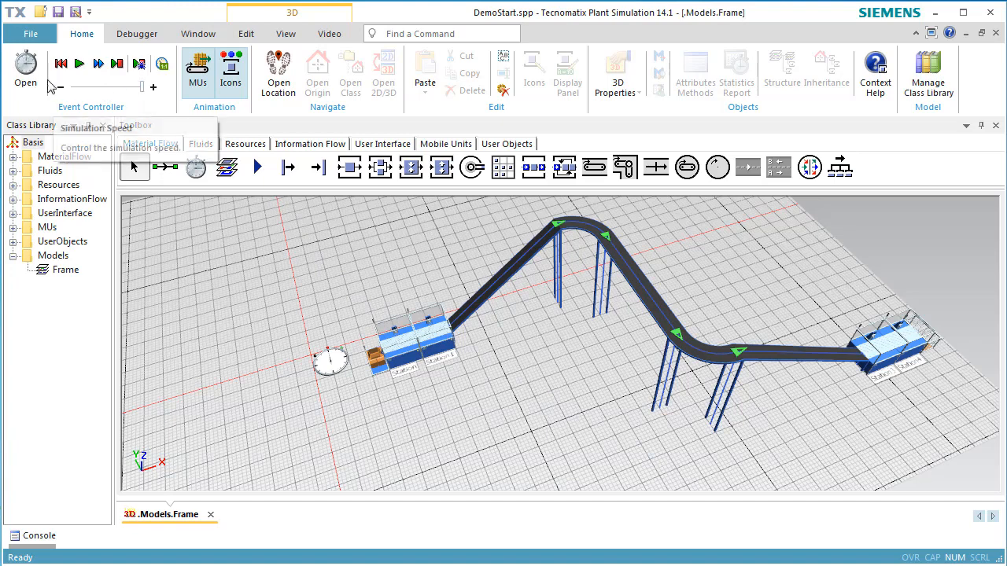
pyautogui.click(25, 67)
pyautogui.click(472, 330)
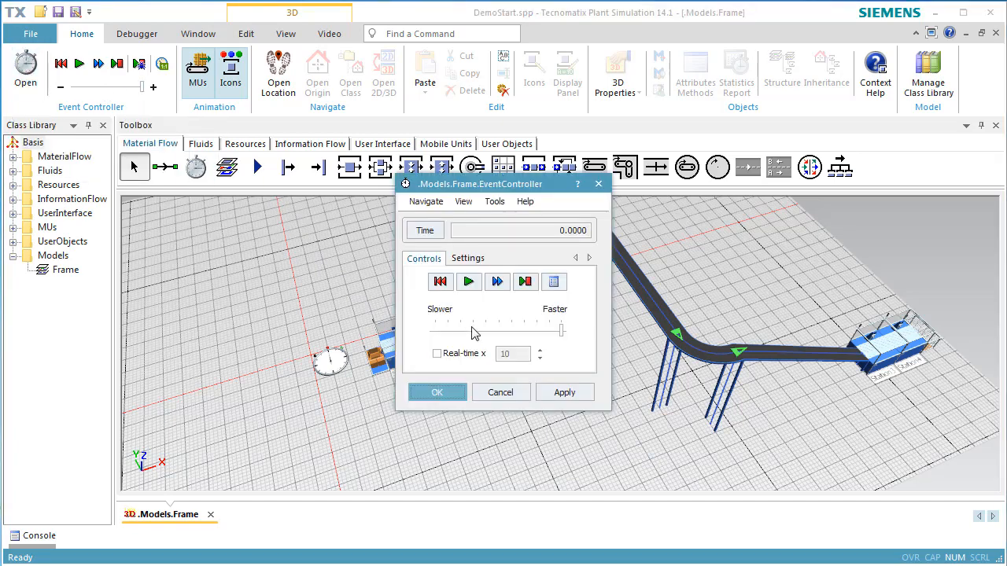
pyautogui.click(476, 356)
pyautogui.moveTo(523, 192); pyautogui.dragTo(265, 242)
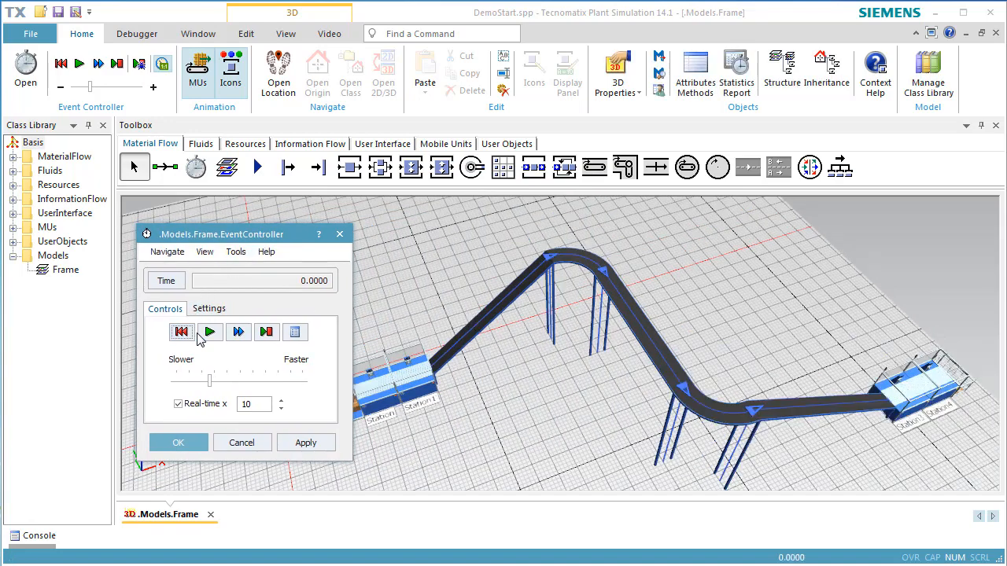
pyautogui.click(209, 332)
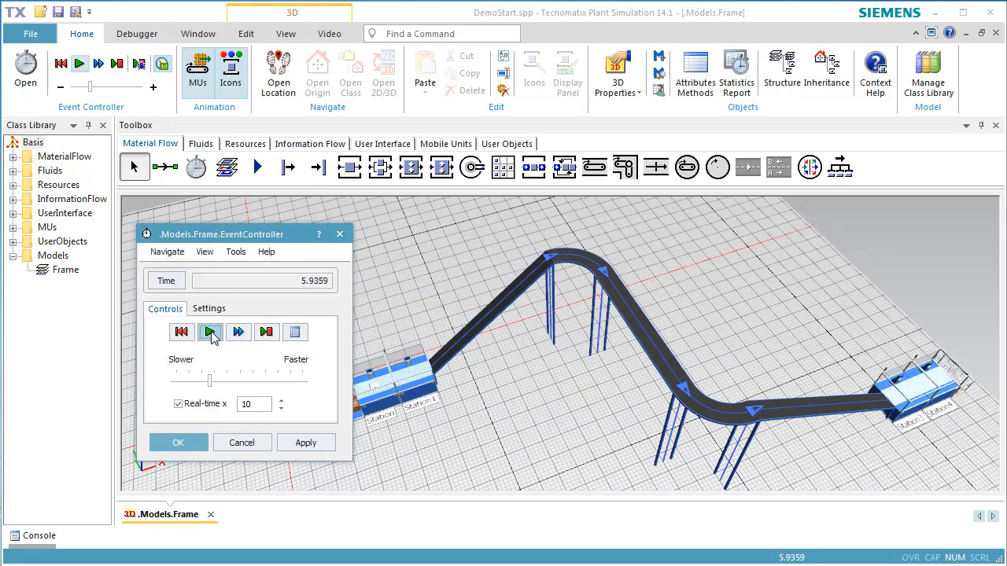